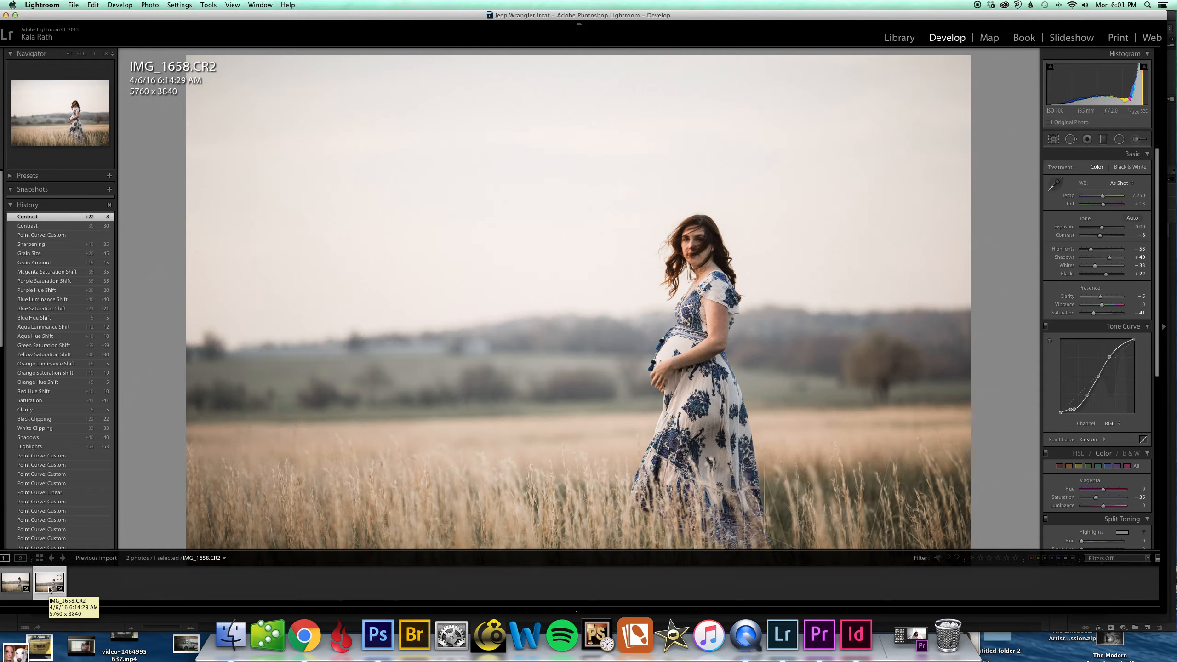
# - Reset all develop settings of the photo IMG_1658.CR2
pyautogui.keyDown('super'); pyautogui.click(19, 583); pyautogui.keyUp('super')
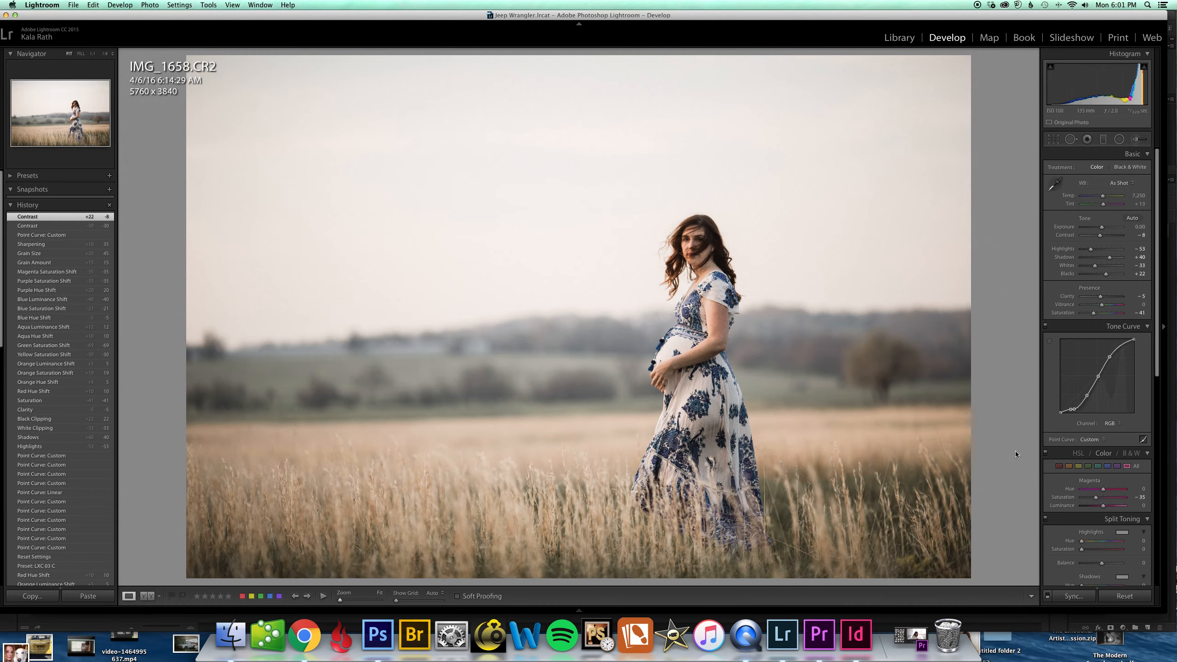
pyautogui.click(1119, 599)
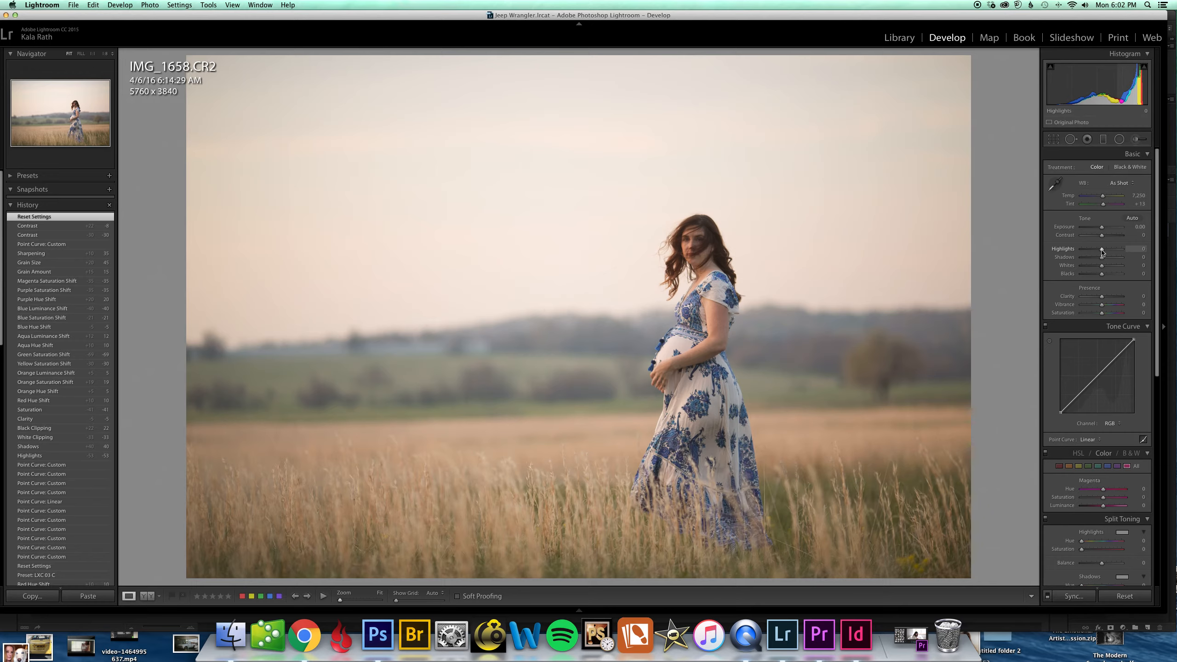
# - Set the basic adjustments to Highlights −56, Shadows +43, Whites −29, Blacks +22, Clarity −8 and Saturation −40
pyautogui.moveTo(1102, 252); pyautogui.dragTo(1091, 251)
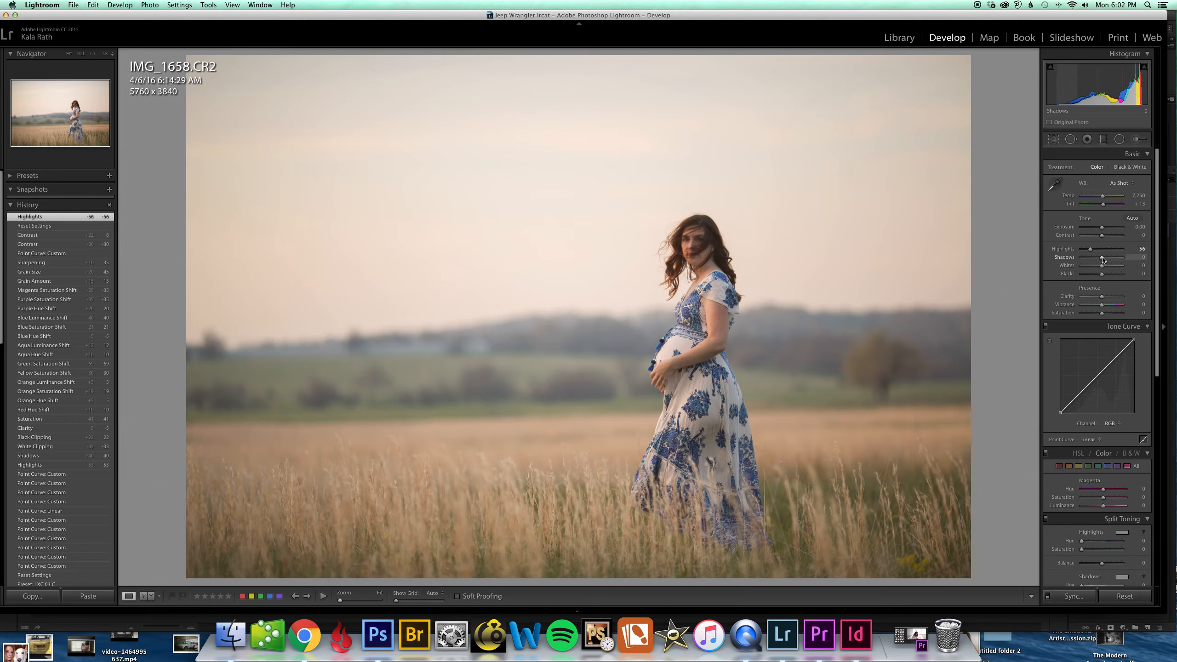
pyautogui.moveTo(1104, 259); pyautogui.dragTo(1112, 260)
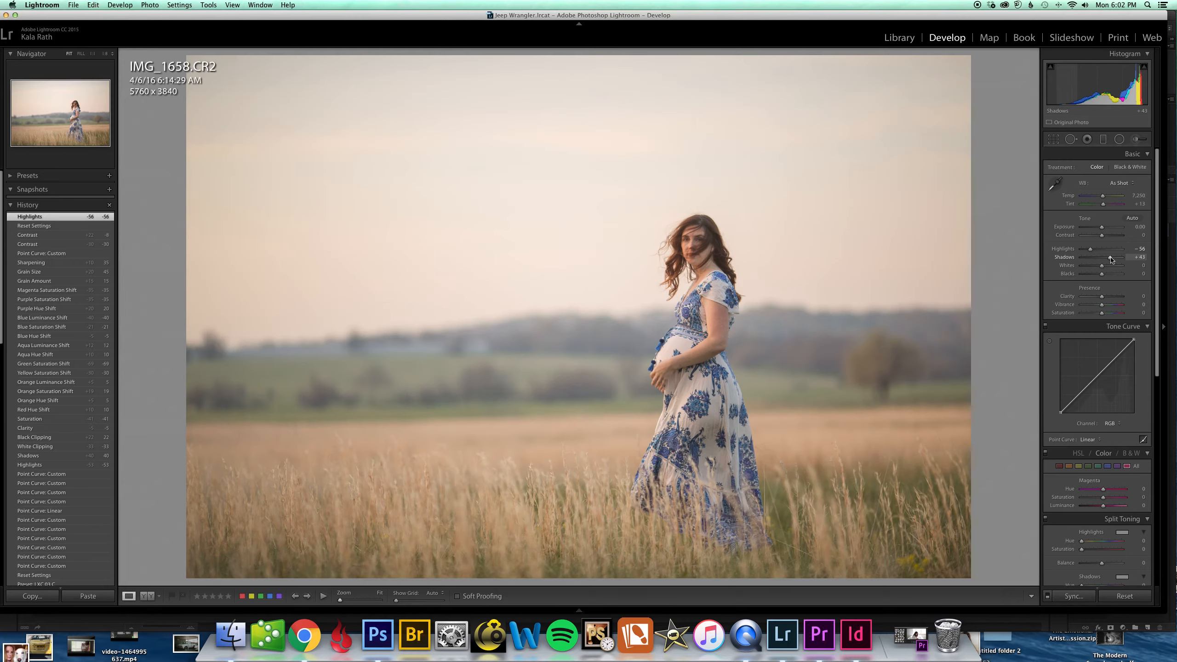
pyautogui.moveTo(1111, 260); pyautogui.dragTo(1098, 269)
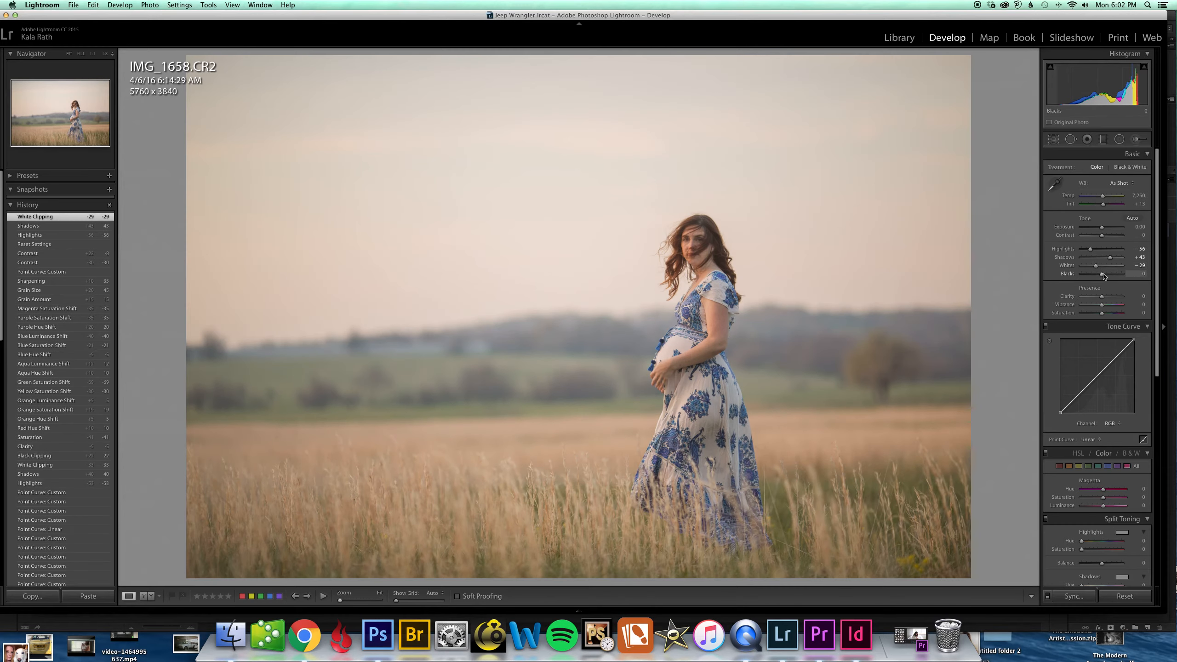
pyautogui.moveTo(1105, 275); pyautogui.dragTo(1107, 276)
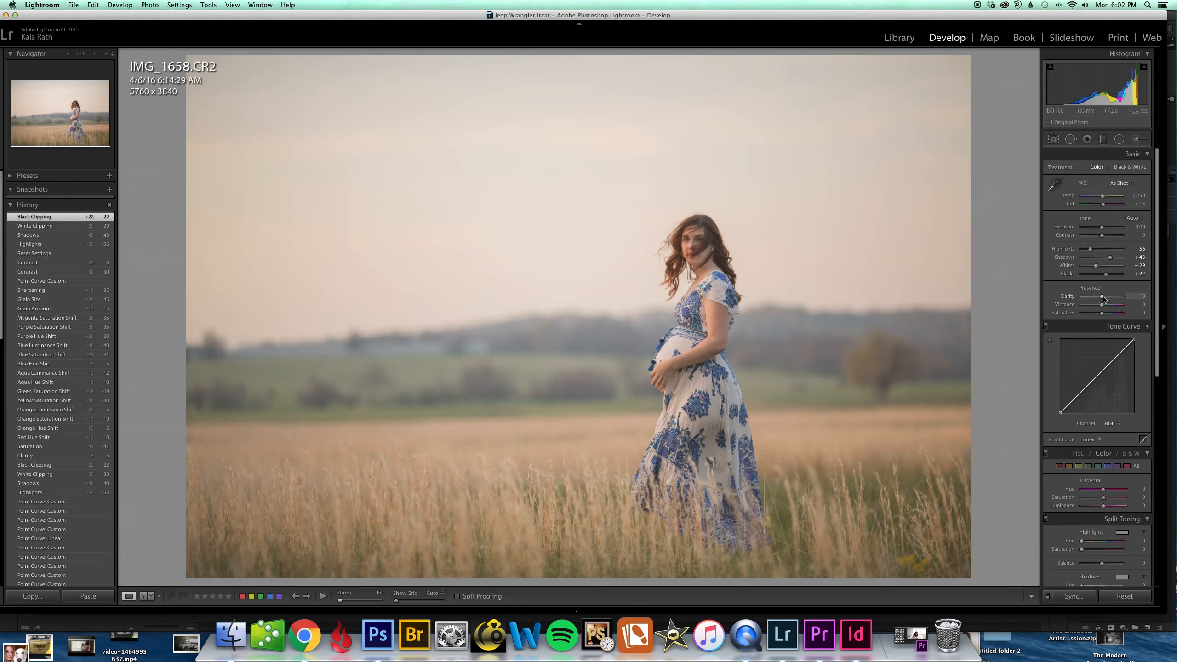
pyautogui.moveTo(1104, 298); pyautogui.dragTo(1102, 299)
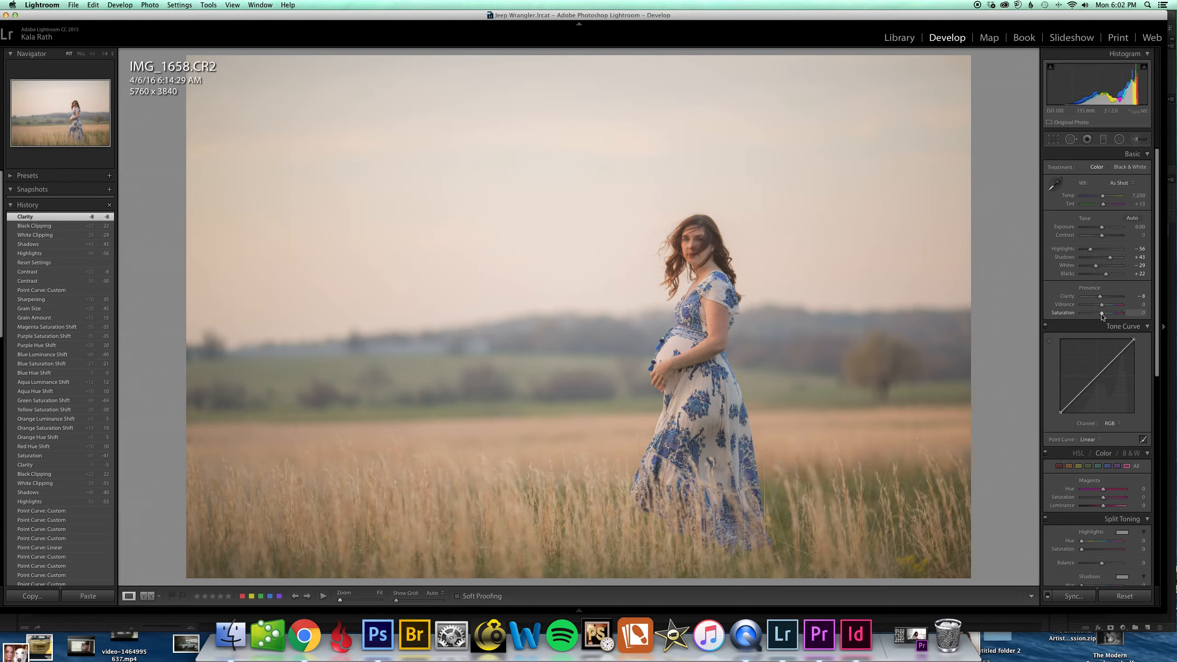
pyautogui.moveTo(1102, 317); pyautogui.dragTo(1095, 316)
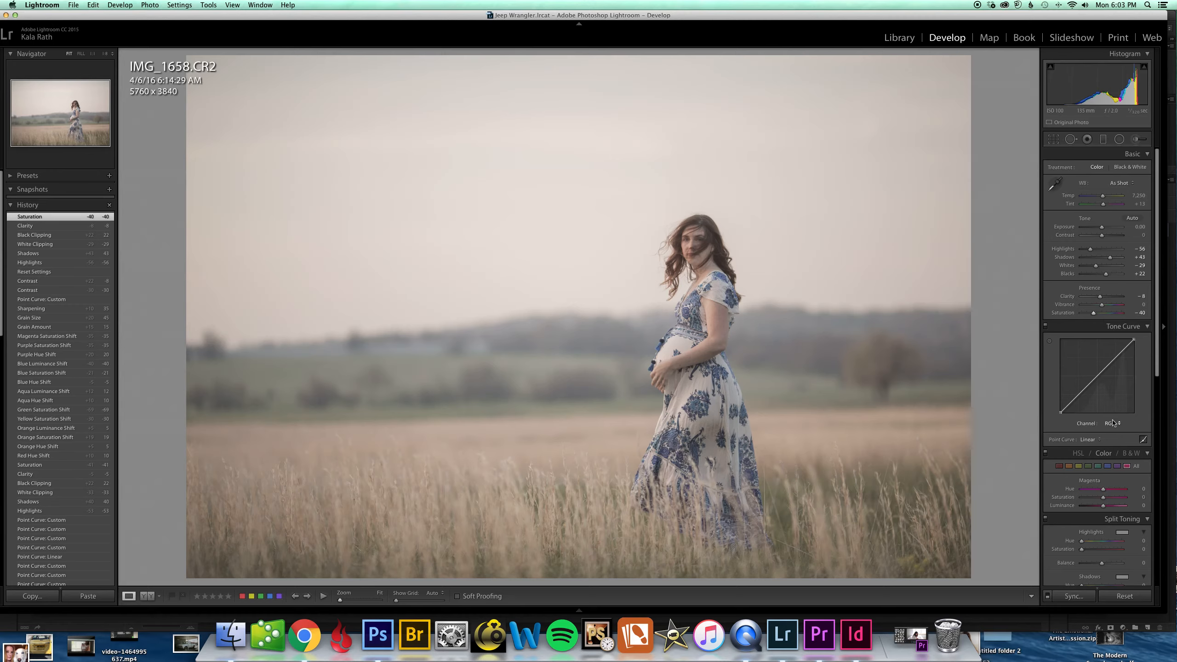
# - Shape the RGB point curve into an S with four added points, pulling down the shadows and lifting the highlights
pyautogui.click(1068, 408)
pyautogui.moveTo(1068, 405); pyautogui.dragTo(1069, 411)
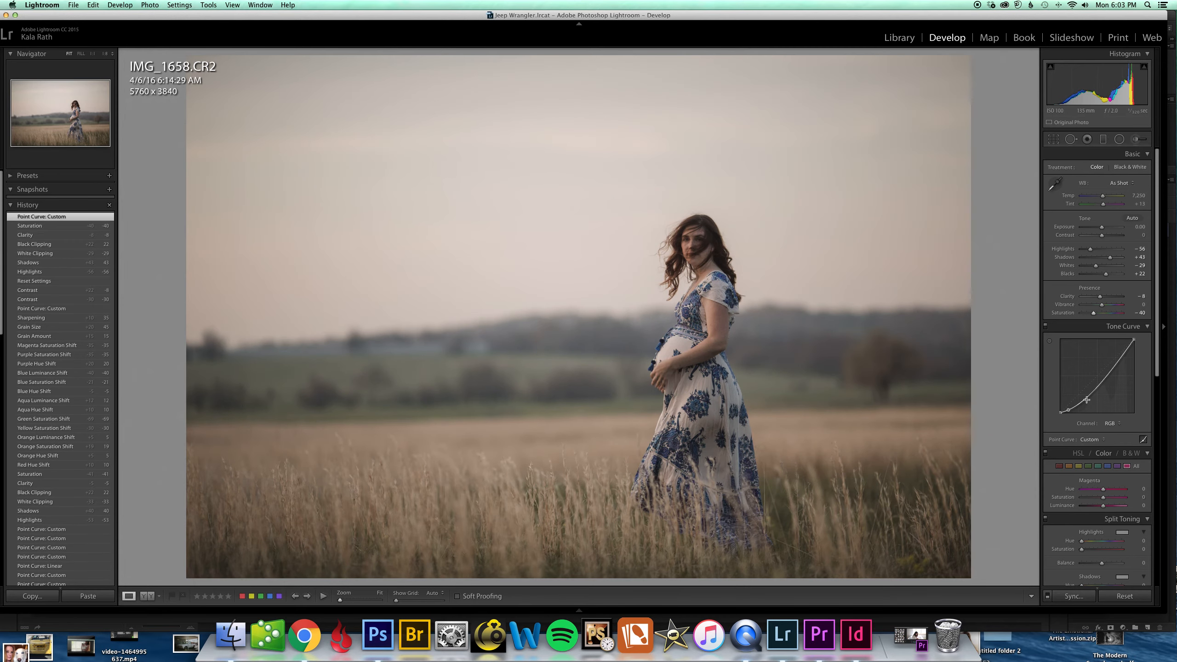
pyautogui.moveTo(1085, 399); pyautogui.dragTo(1087, 395)
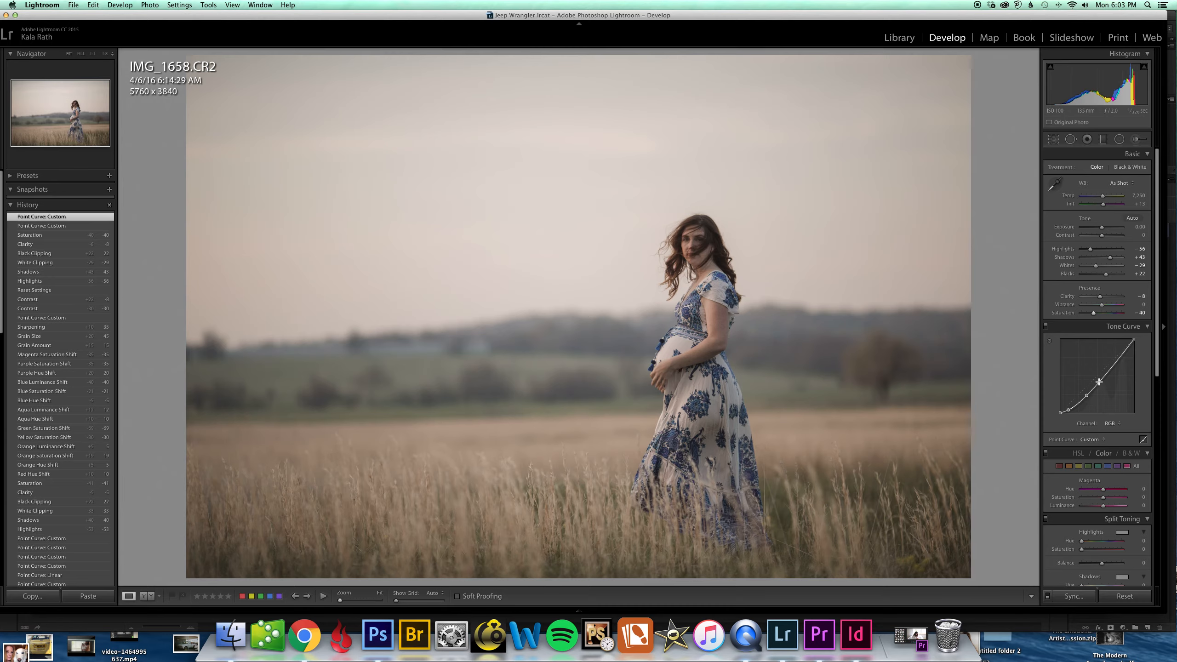
pyautogui.click(1099, 382)
pyautogui.moveTo(1099, 383); pyautogui.dragTo(1109, 357)
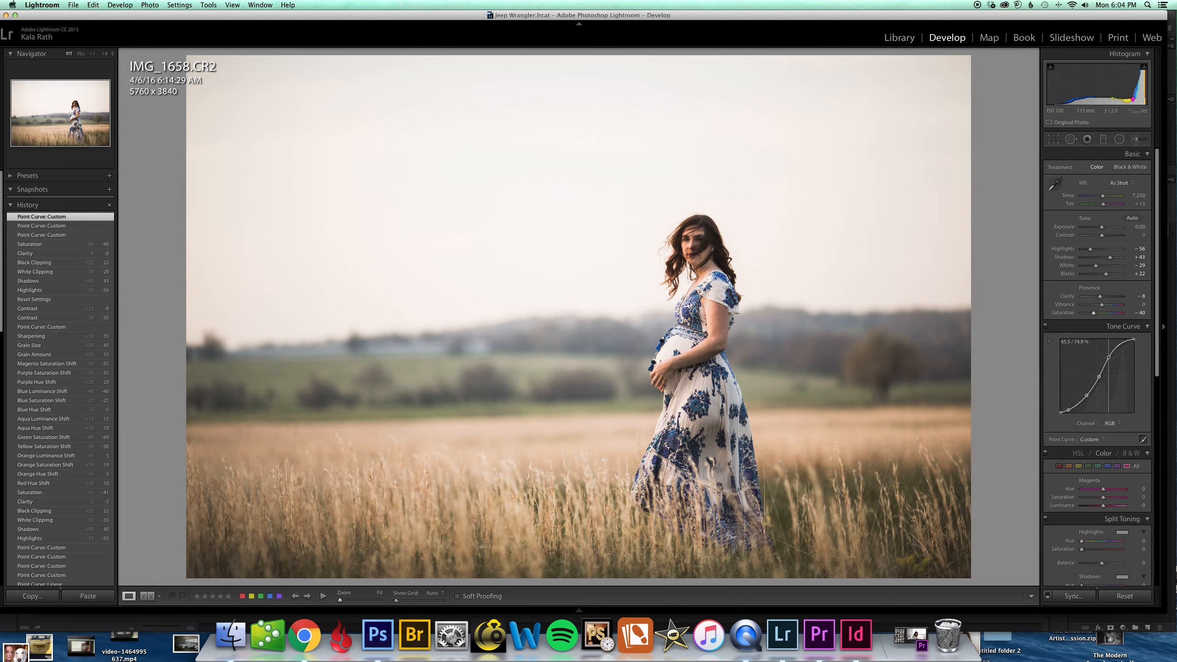
pyautogui.moveTo(1110, 357); pyautogui.dragTo(1109, 360)
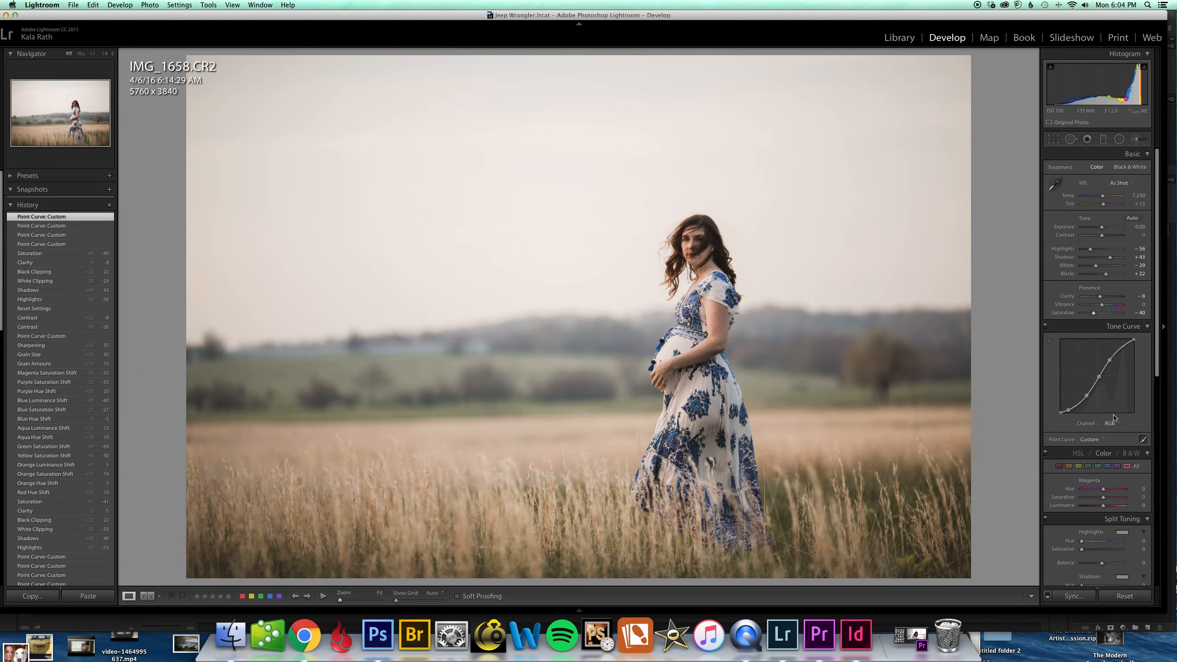
# - Set the hue of the red color range to +10
pyautogui.scroll(-1, 1106, 481)
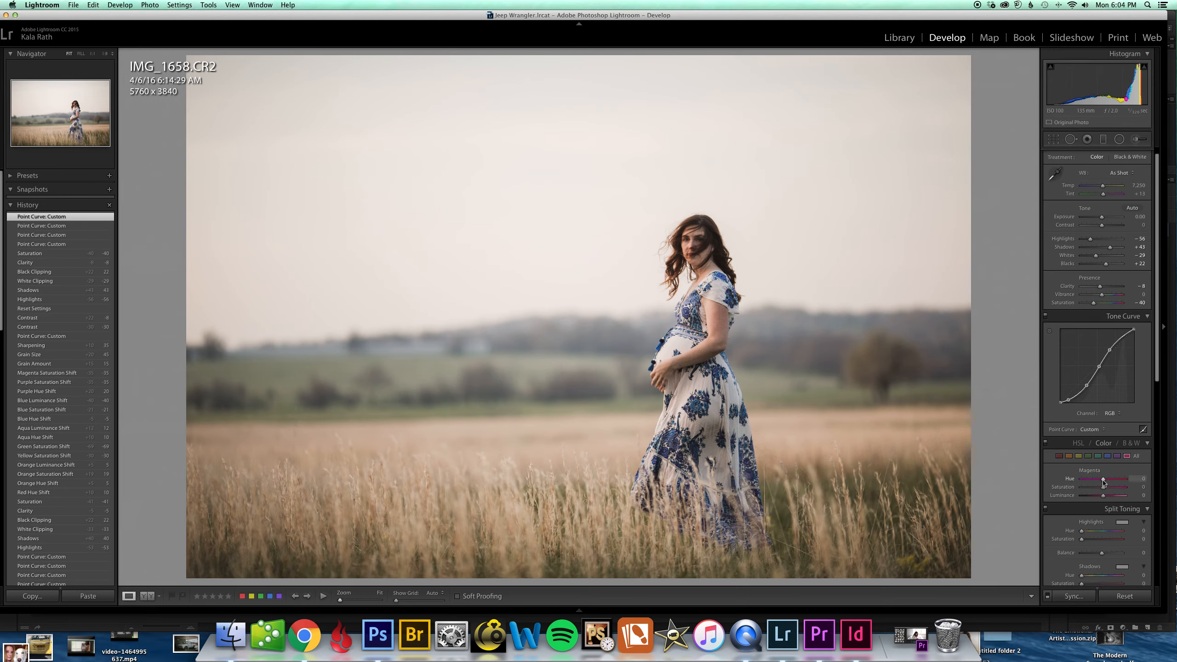
pyautogui.scroll(-3, 1103, 482)
pyautogui.click(1079, 408)
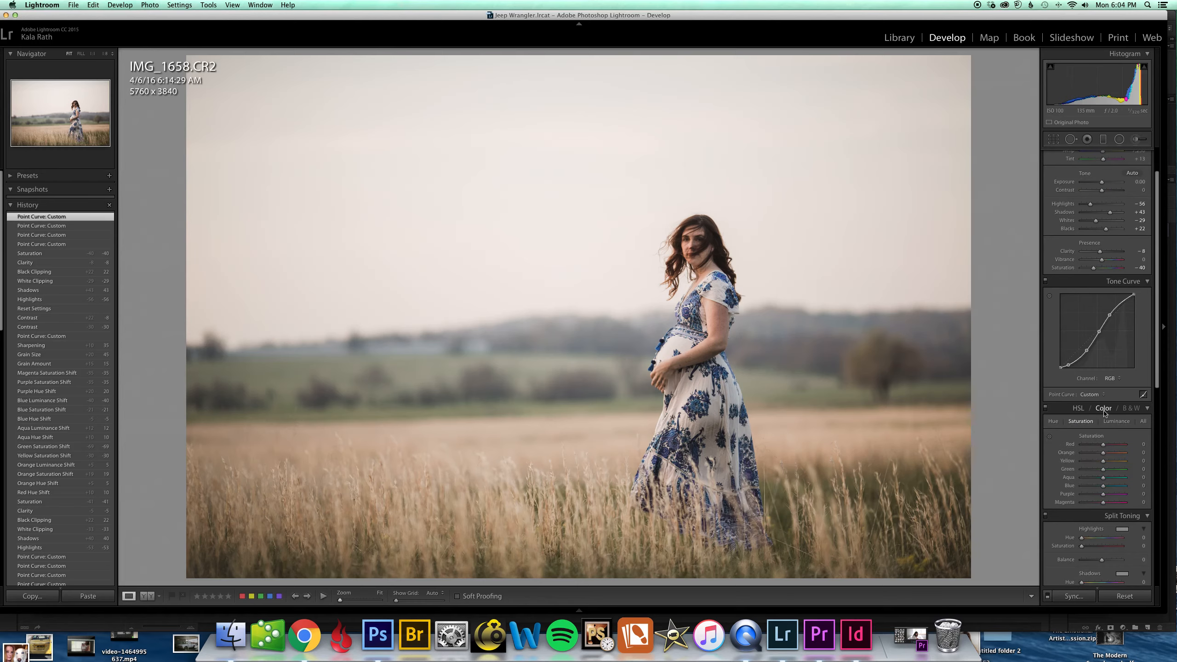
pyautogui.click(1104, 409)
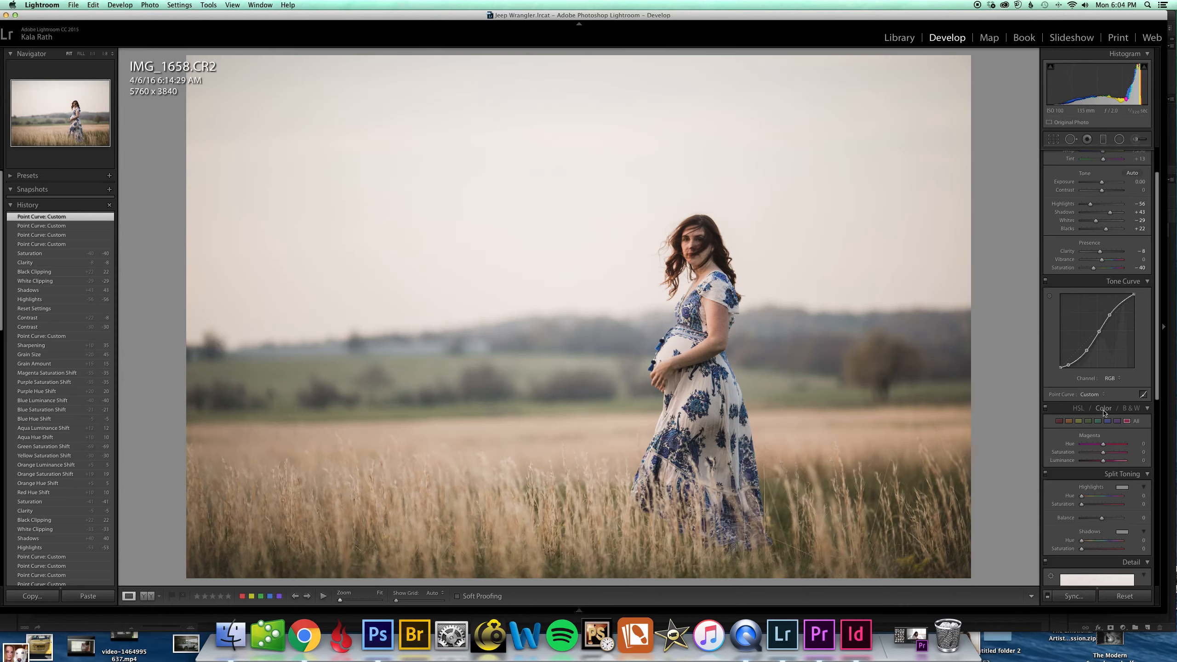
pyautogui.click(1060, 421)
pyautogui.click(1141, 443)
pyautogui.write('10')
# - Set the orange color range to hue +4, saturation +21 and luminance +6
pyautogui.click(1069, 422)
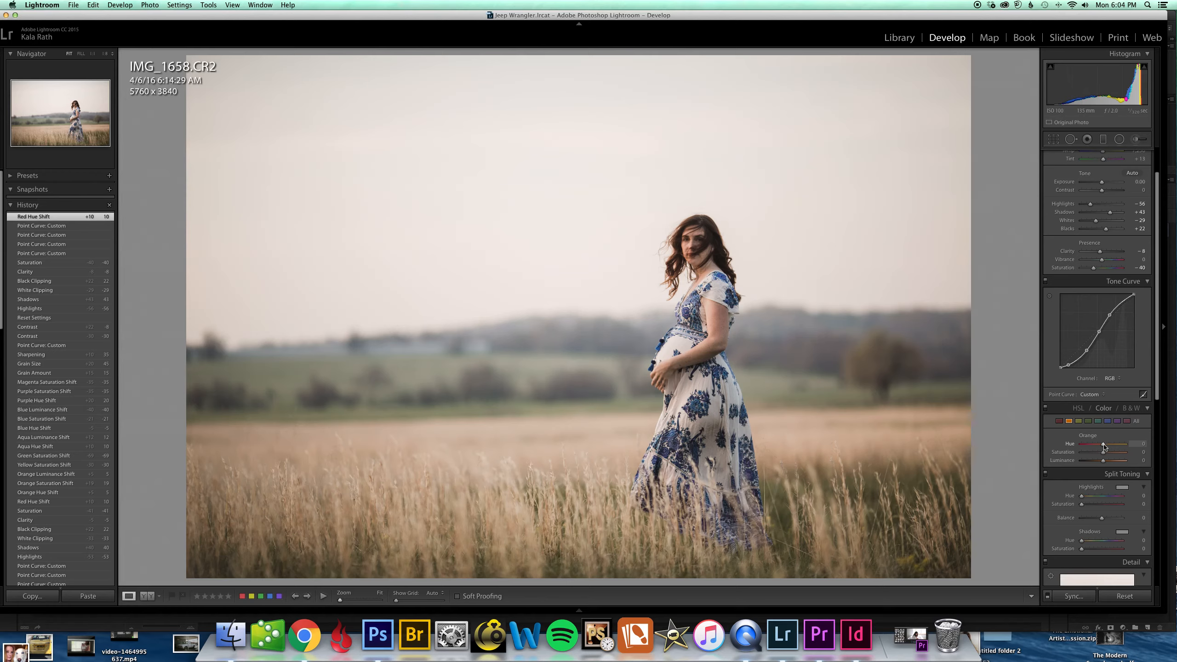
pyautogui.moveTo(1104, 445); pyautogui.dragTo(1105, 445)
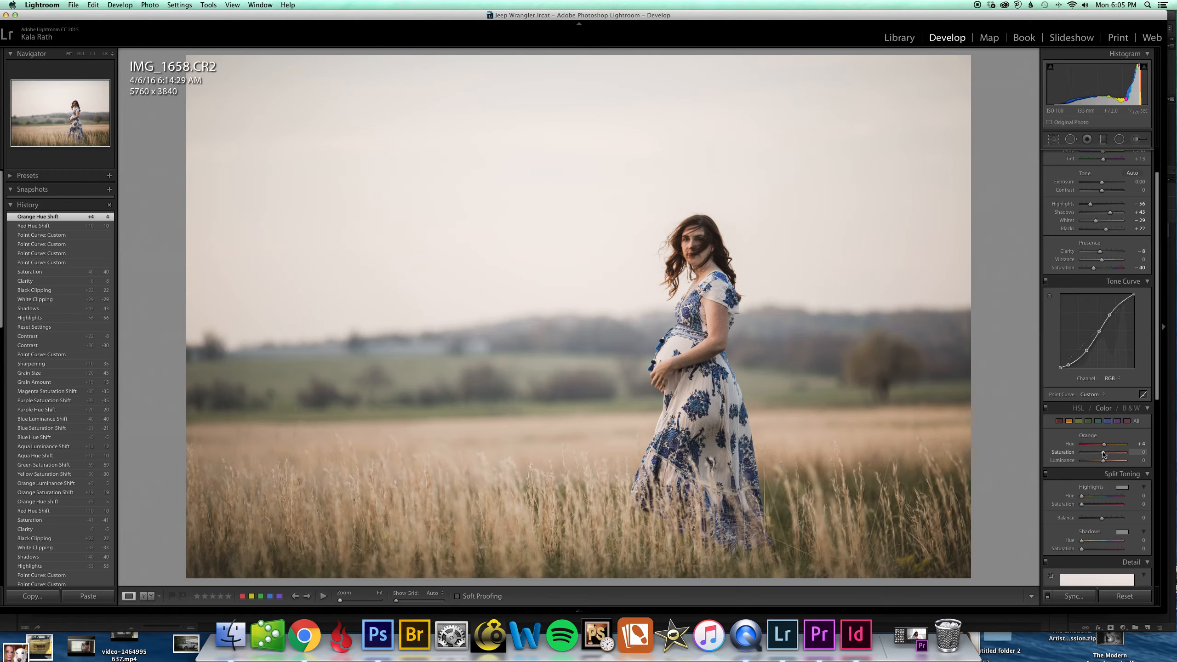
pyautogui.moveTo(1104, 454); pyautogui.dragTo(1109, 454)
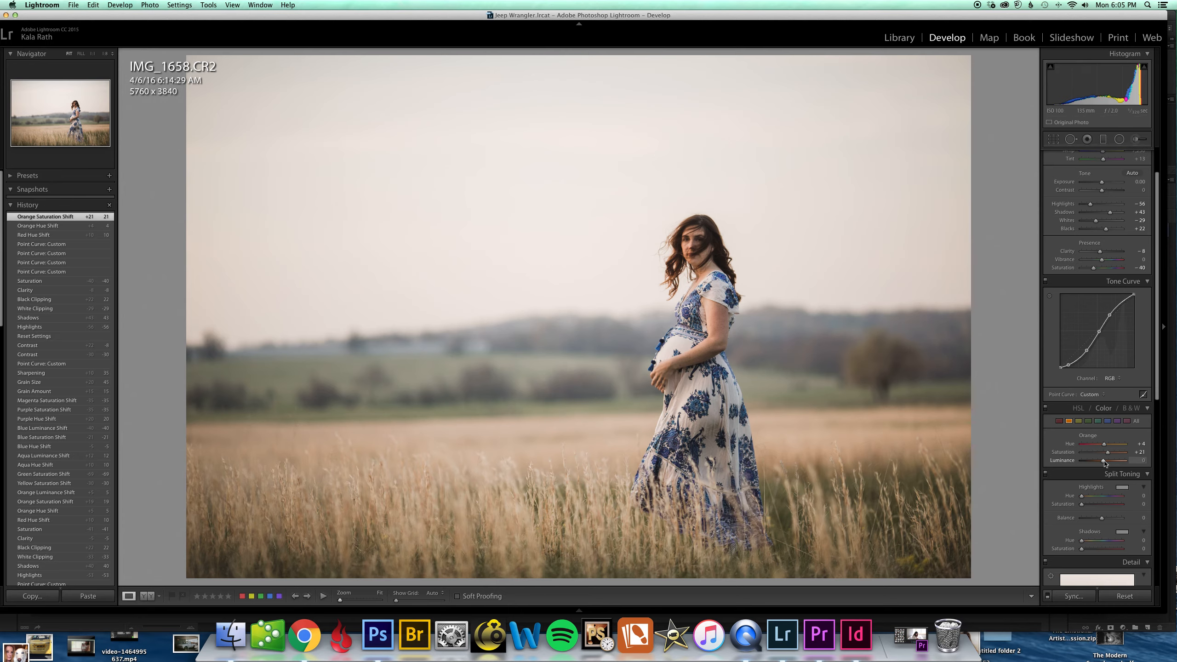
pyautogui.moveTo(1105, 463); pyautogui.dragTo(1106, 463)
# - Reduce the yellow saturation to −30 and the green saturation to −64
pyautogui.click(1079, 423)
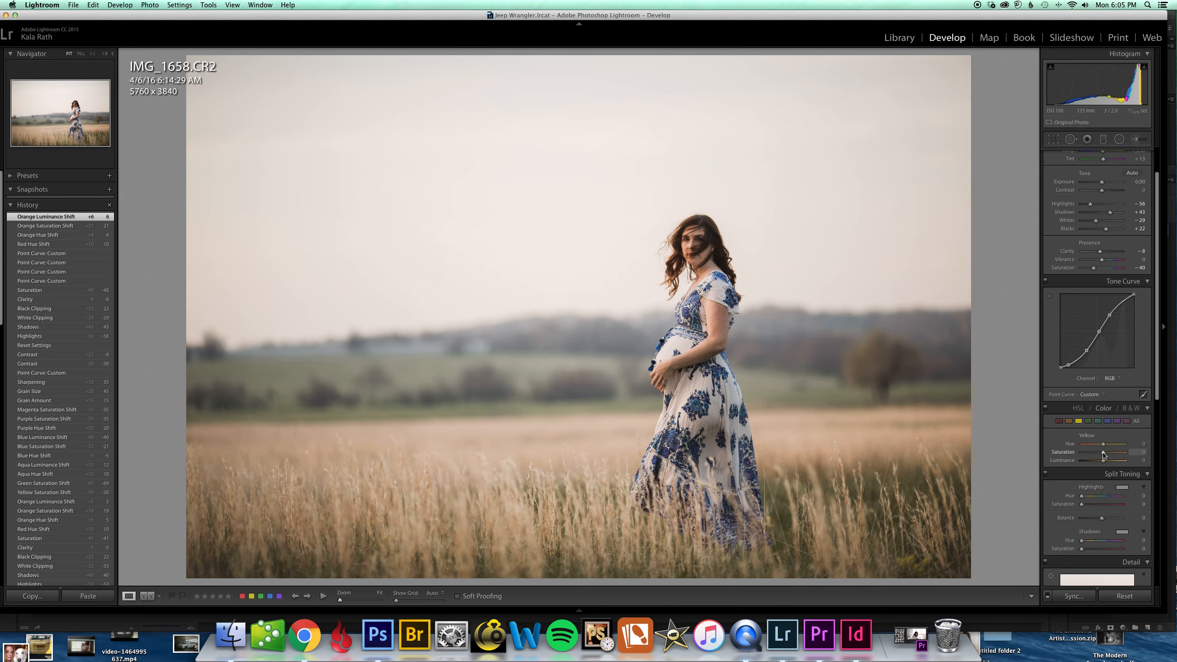
pyautogui.moveTo(1104, 453); pyautogui.dragTo(1097, 454)
pyautogui.moveTo(1097, 455); pyautogui.dragTo(1097, 455)
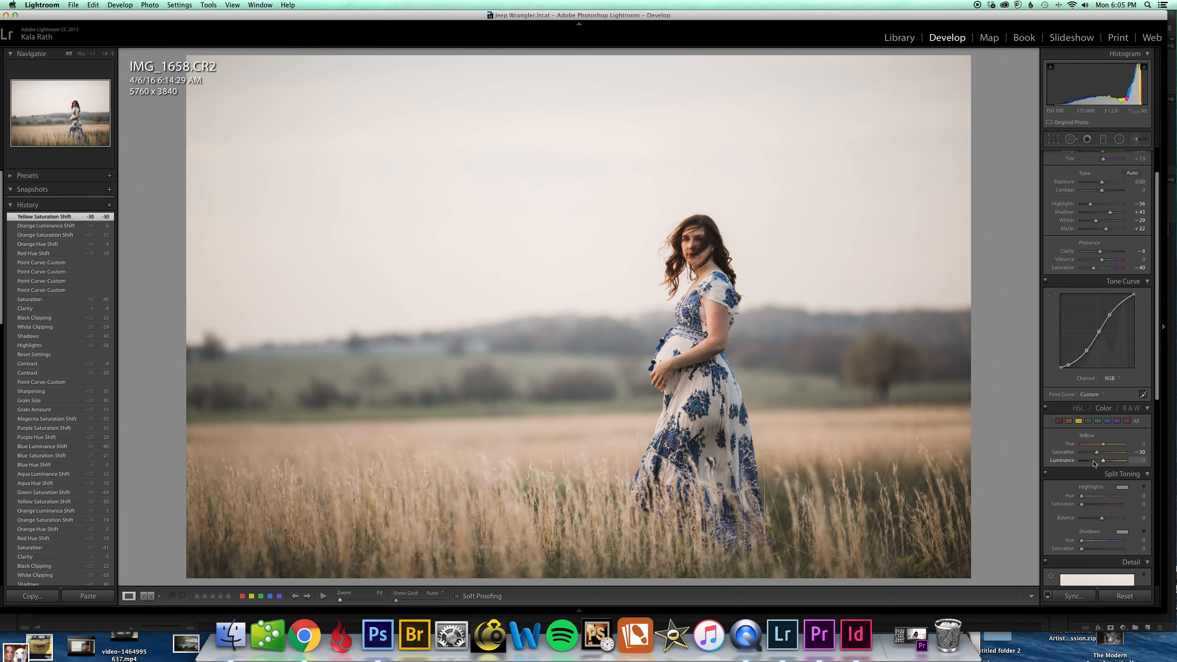
pyautogui.click(1088, 421)
pyautogui.moveTo(1104, 454); pyautogui.dragTo(1091, 457)
pyautogui.moveTo(1091, 456); pyautogui.dragTo(1090, 457)
pyautogui.moveTo(1090, 457); pyautogui.dragTo(1088, 458)
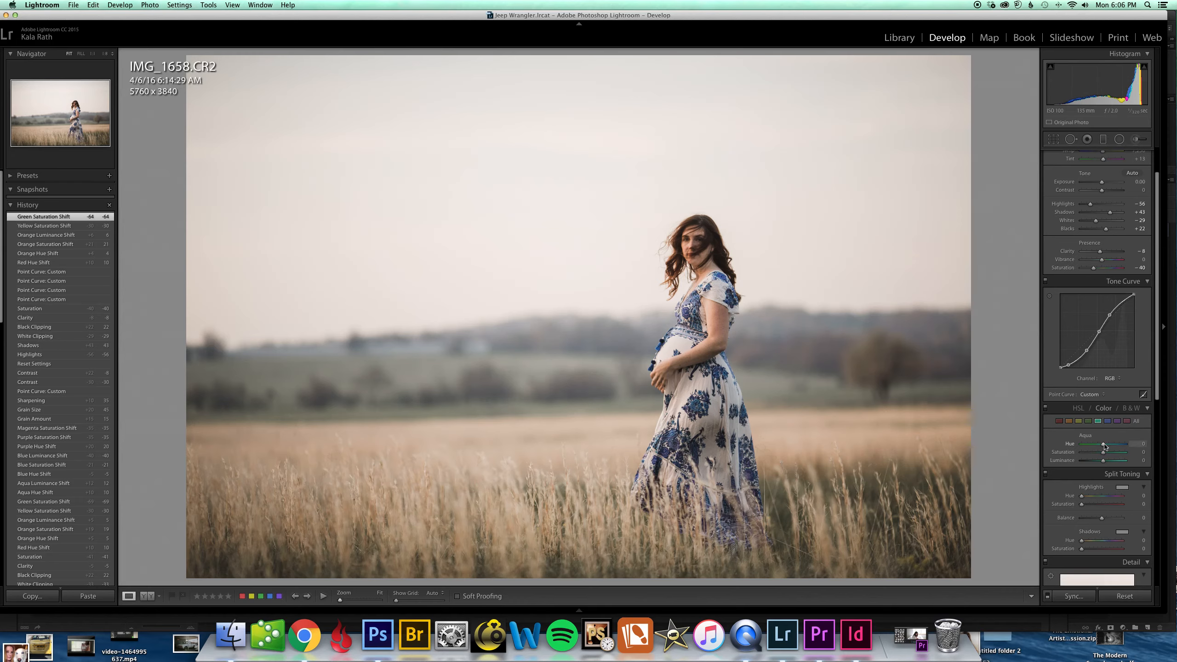
# - Set the aqua hue to +11 with slightly lower luminance, and the blue range to hue −6, saturation −21 and luminance −49
pyautogui.moveTo(1105, 445); pyautogui.dragTo(1107, 446)
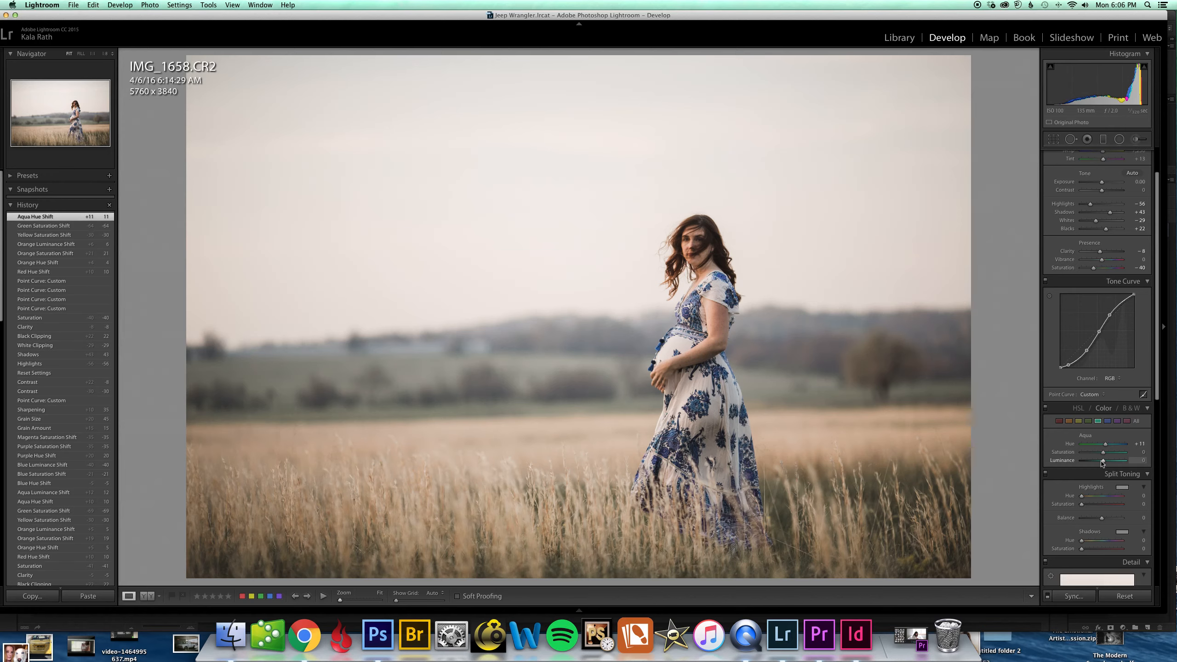
pyautogui.moveTo(1104, 464); pyautogui.dragTo(1101, 463)
pyautogui.click(1108, 422)
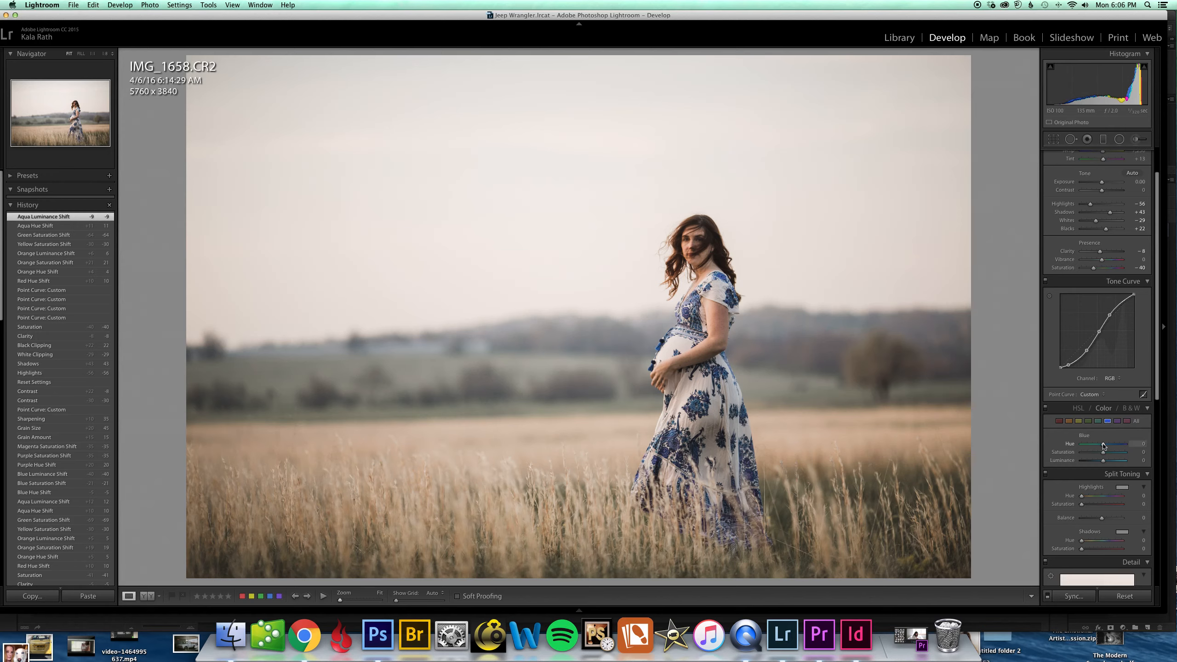
pyautogui.moveTo(1104, 445); pyautogui.dragTo(1102, 445)
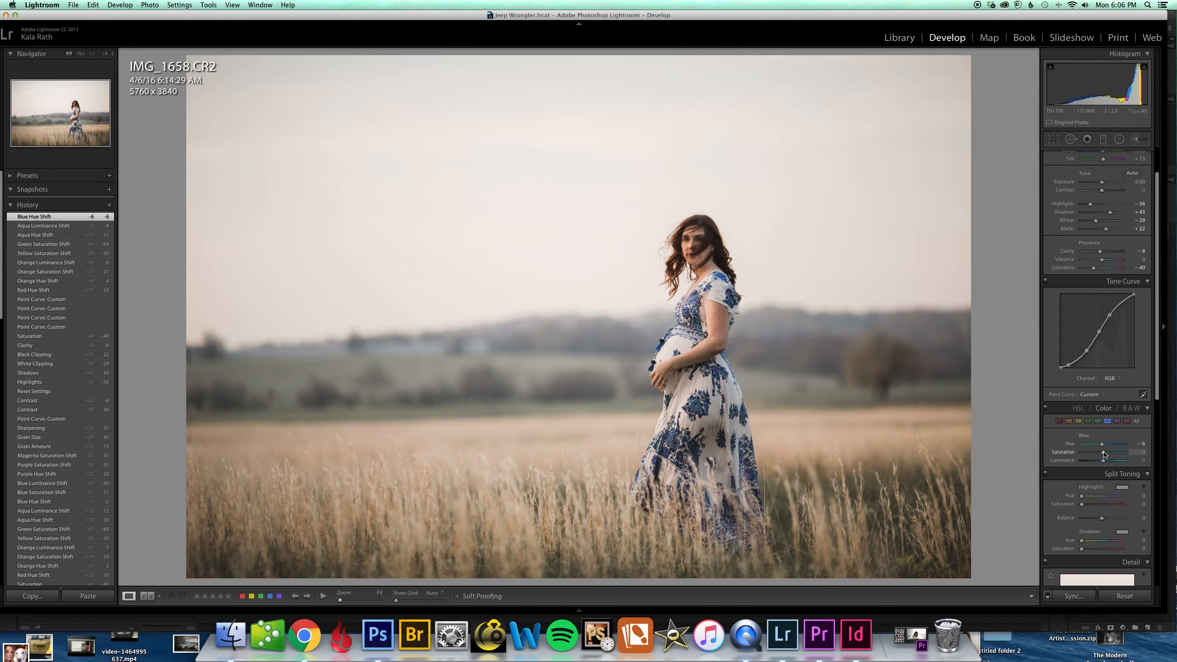
pyautogui.moveTo(1105, 453); pyautogui.dragTo(1101, 455)
pyautogui.moveTo(1105, 462); pyautogui.dragTo(1102, 464)
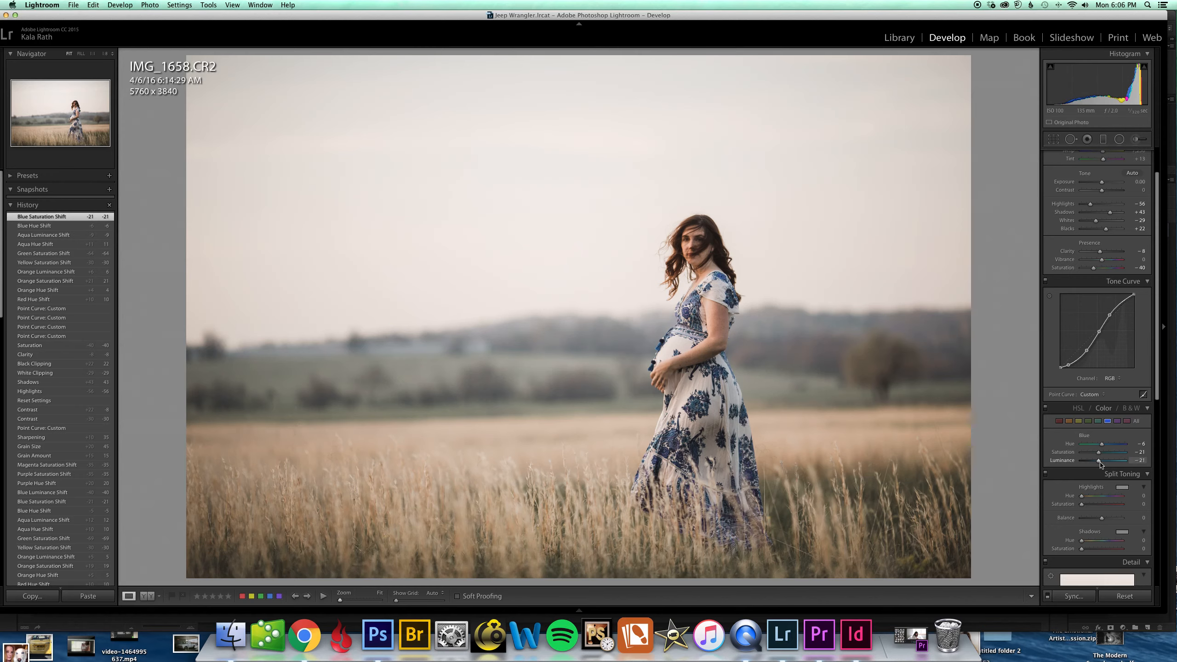
pyautogui.moveTo(1102, 465); pyautogui.dragTo(1095, 463)
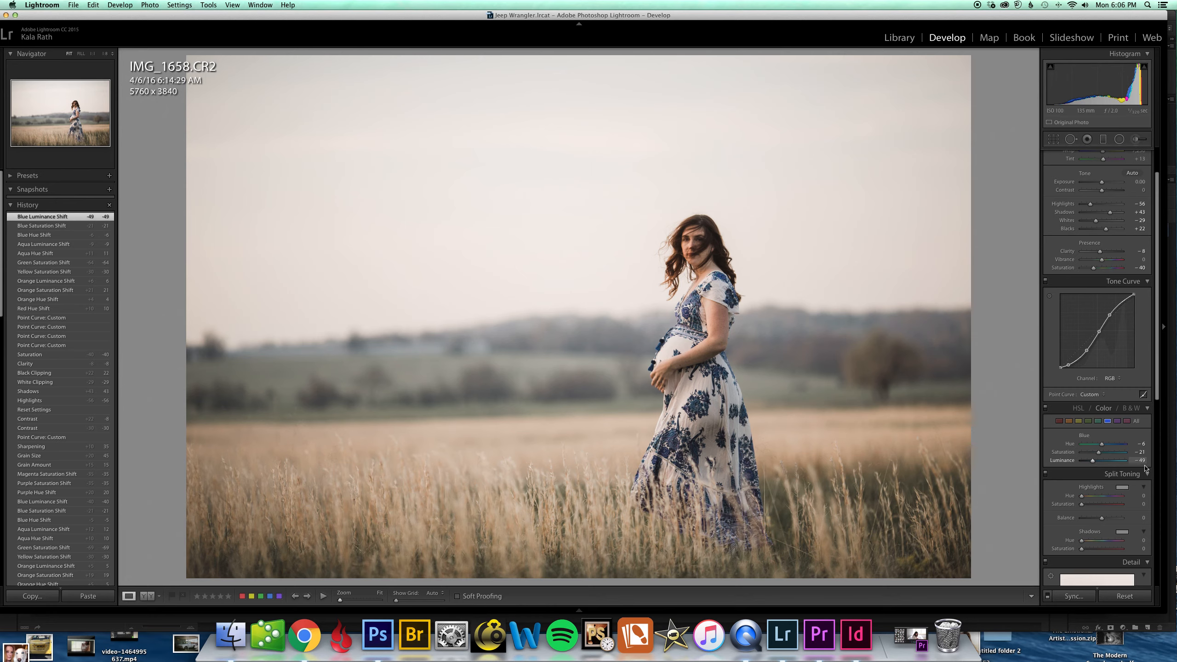
# - Raise the purple hue, reduce the purple saturation to −36 and set the magenta saturation to −30
pyautogui.click(1118, 421)
pyautogui.click(1107, 446)
pyautogui.moveTo(1107, 445); pyautogui.dragTo(1099, 455)
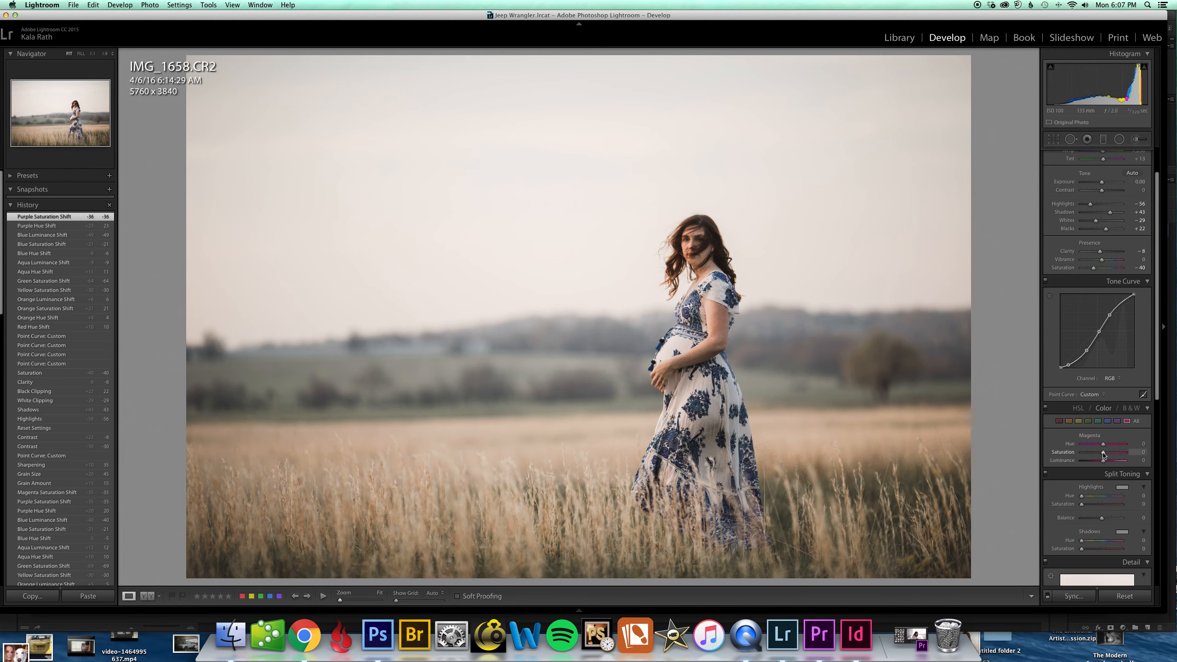
pyautogui.moveTo(1103, 455); pyautogui.dragTo(1097, 456)
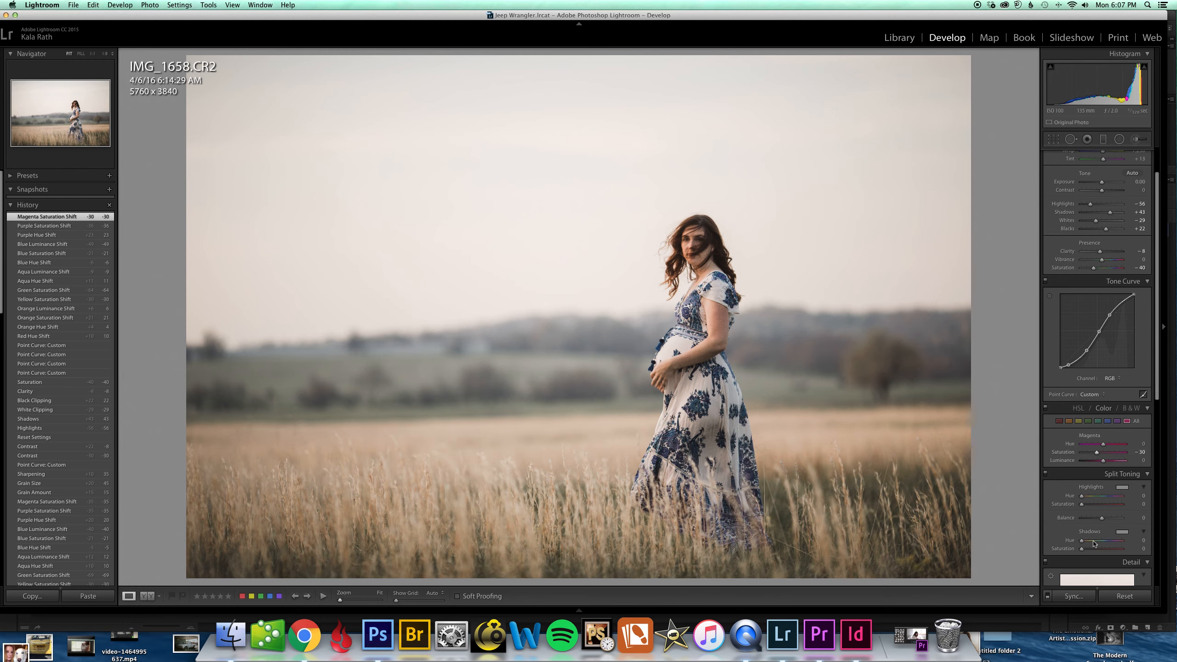
# - Add film grain to the photo with an amount of 24 and a size of 47
pyautogui.scroll(-3, 1119, 504)
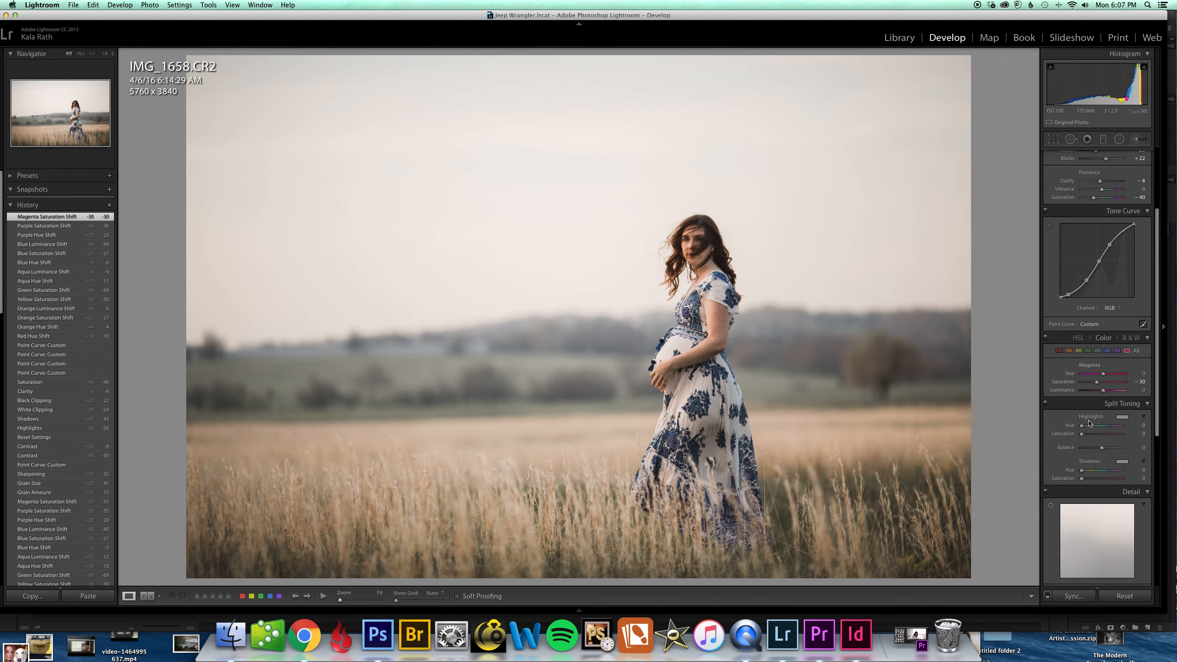
pyautogui.scroll(-7, 1104, 440)
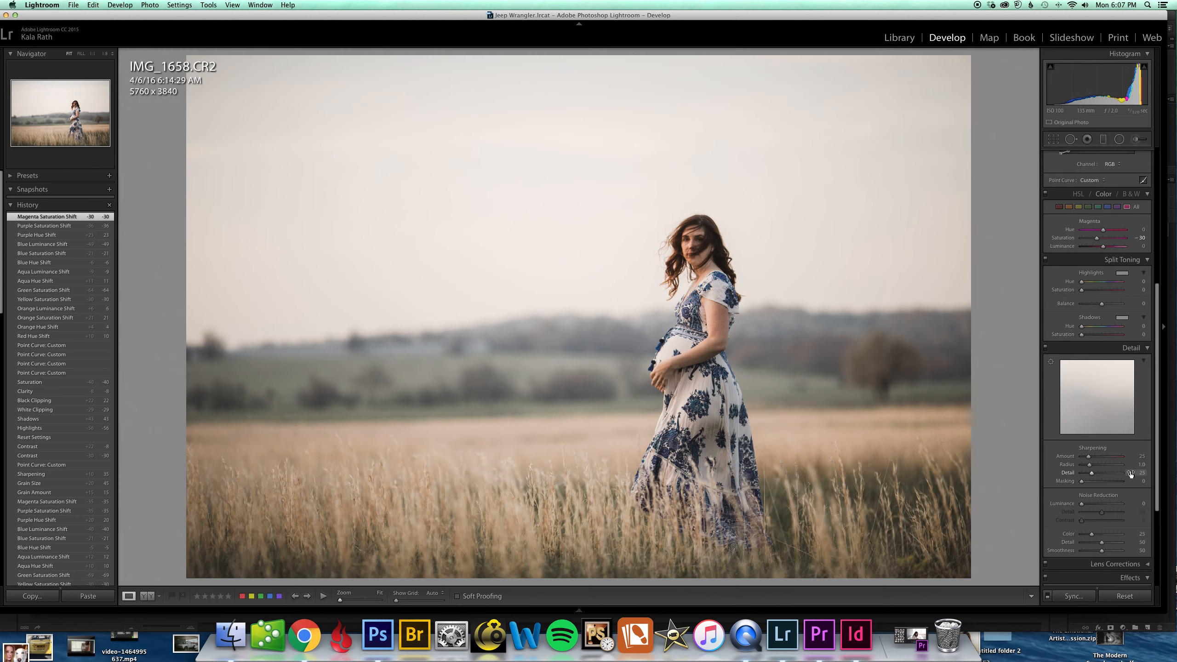
pyautogui.scroll(-5, 1130, 474)
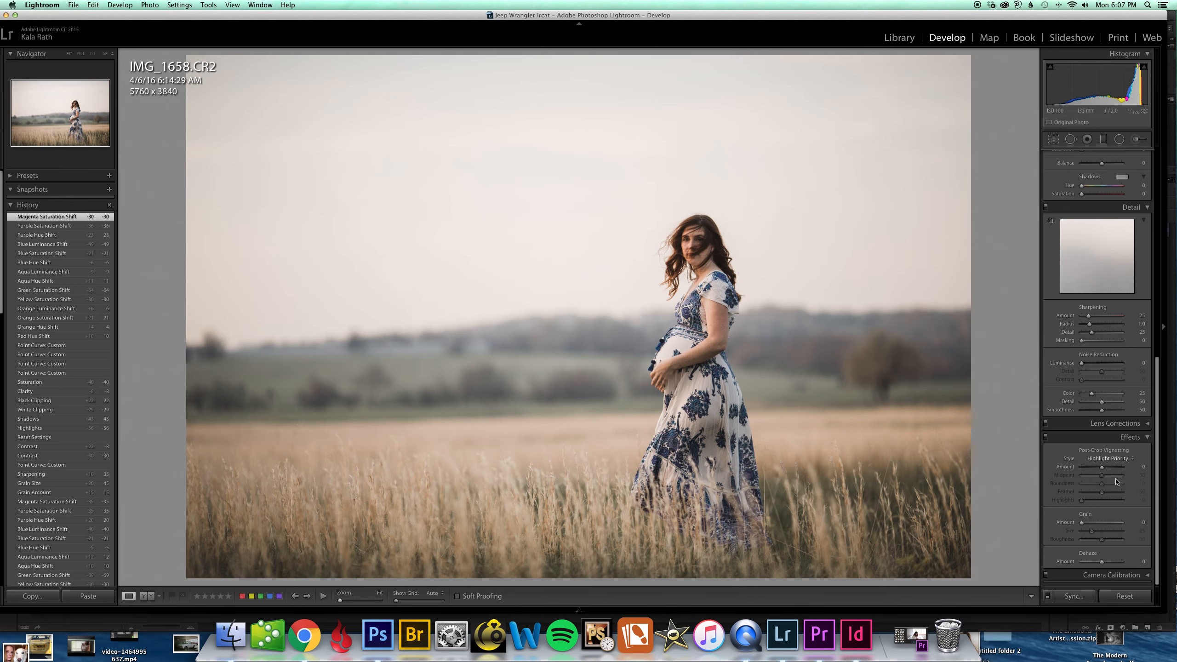
pyautogui.click(1084, 523)
pyautogui.moveTo(1086, 523); pyautogui.dragTo(1094, 525)
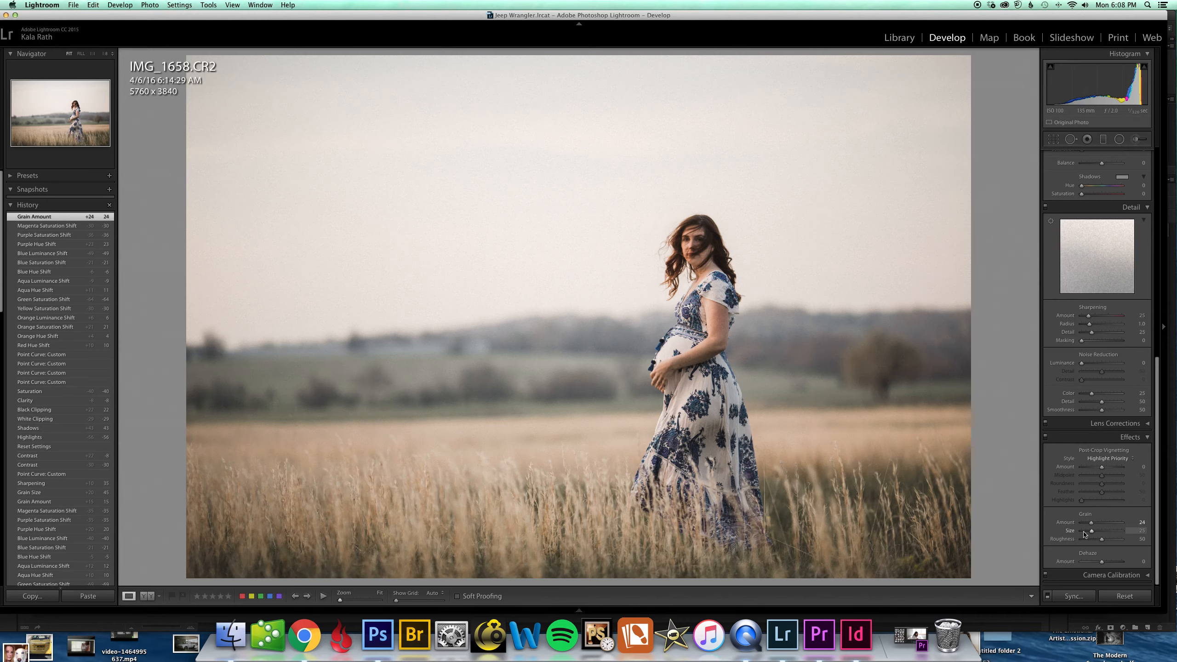
pyautogui.click(1092, 532)
pyautogui.moveTo(1094, 533); pyautogui.dragTo(1096, 532)
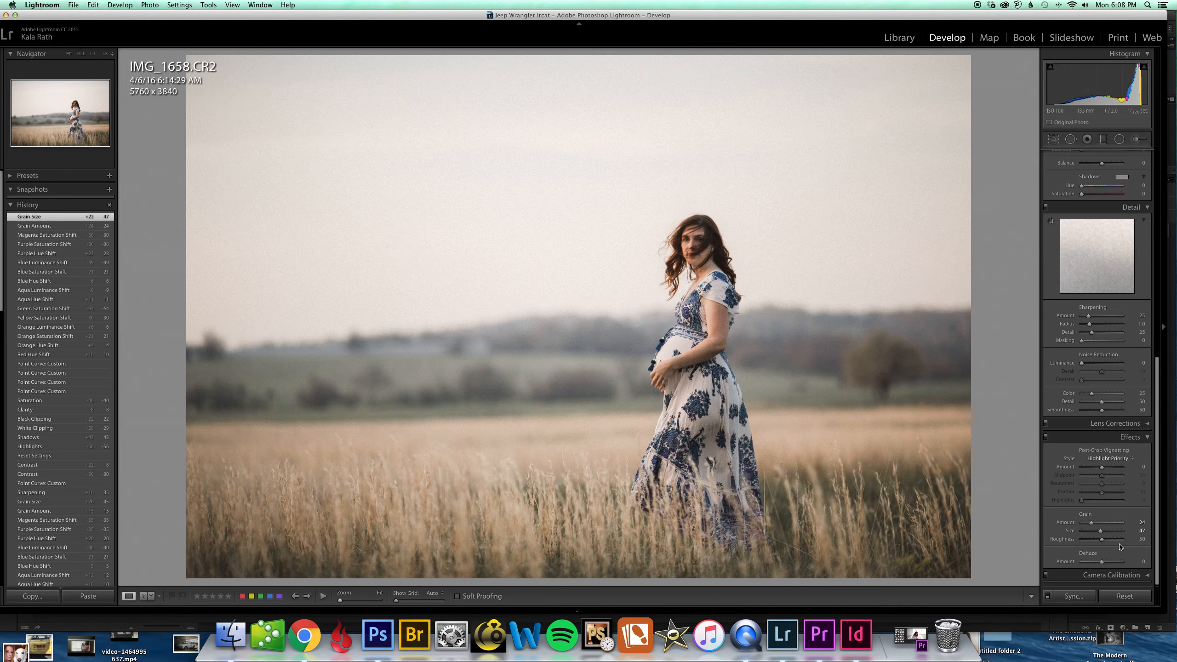
# - Set the photo's Contrast to +8
pyautogui.scroll(5, 1120, 547)
pyautogui.scroll(3, 1100, 362)
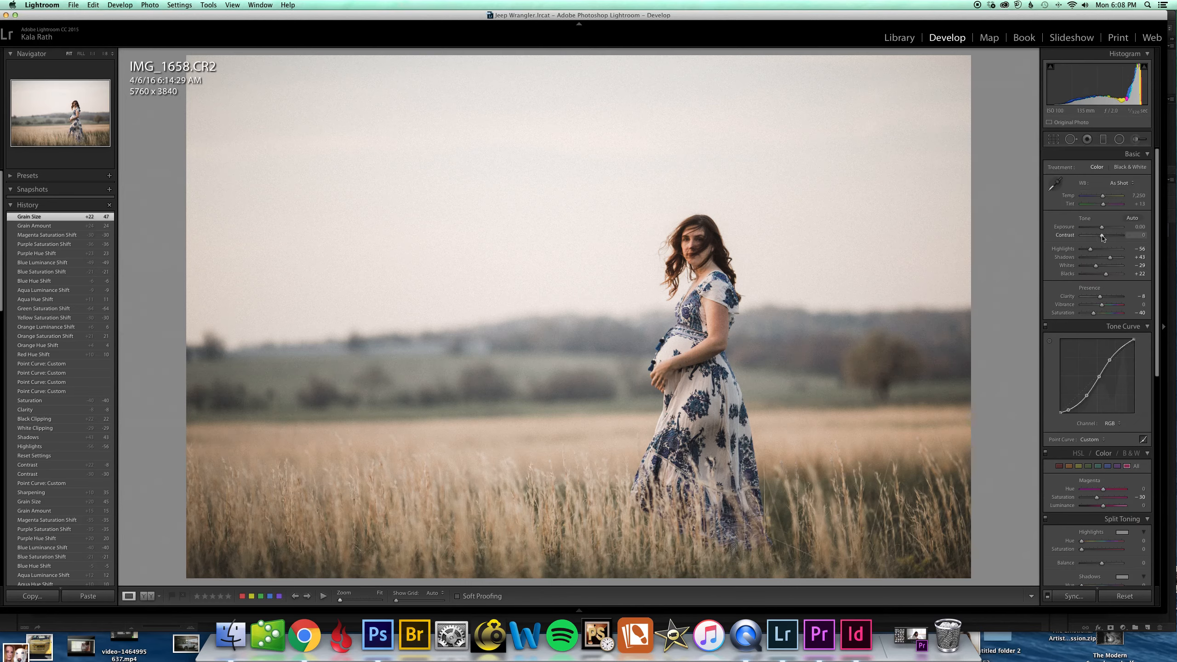
pyautogui.moveTo(1102, 236); pyautogui.dragTo(1105, 238)
pyautogui.moveTo(1104, 237); pyautogui.dragTo(1105, 237)
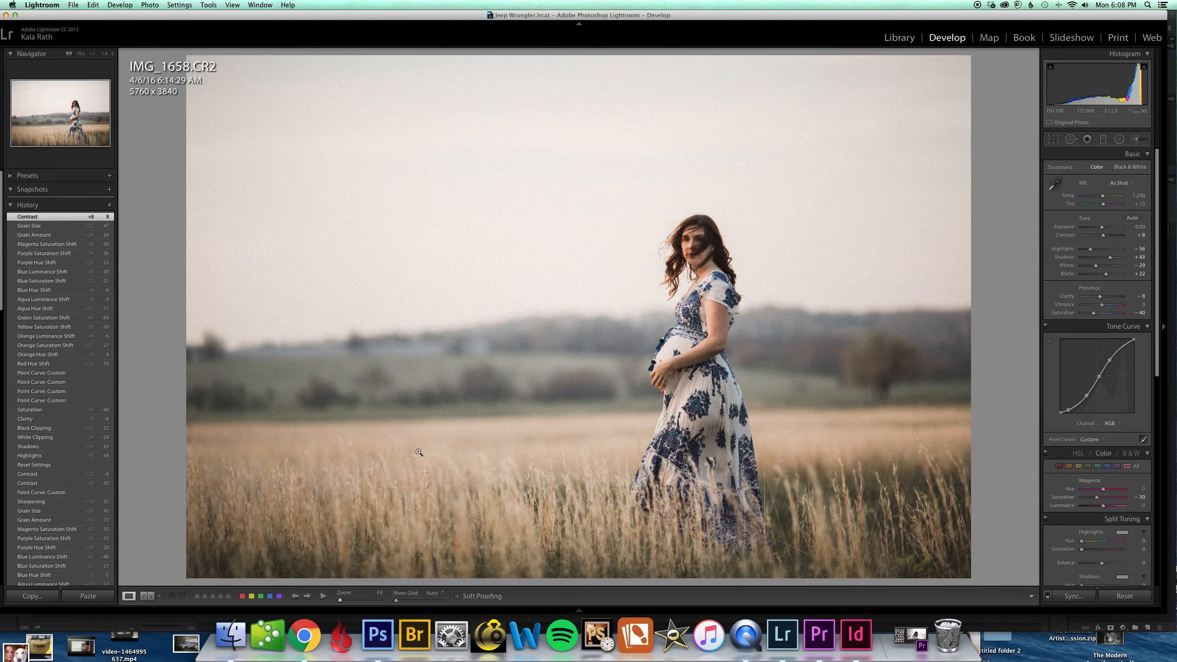
# - Synchronize the develop settings of IMG_1658.CR2 to IMG_1643.CR2, leaving out local adjustments, spot removal and crop, and display IMG_1643.CR2
pyautogui.moveTo(85, 598)
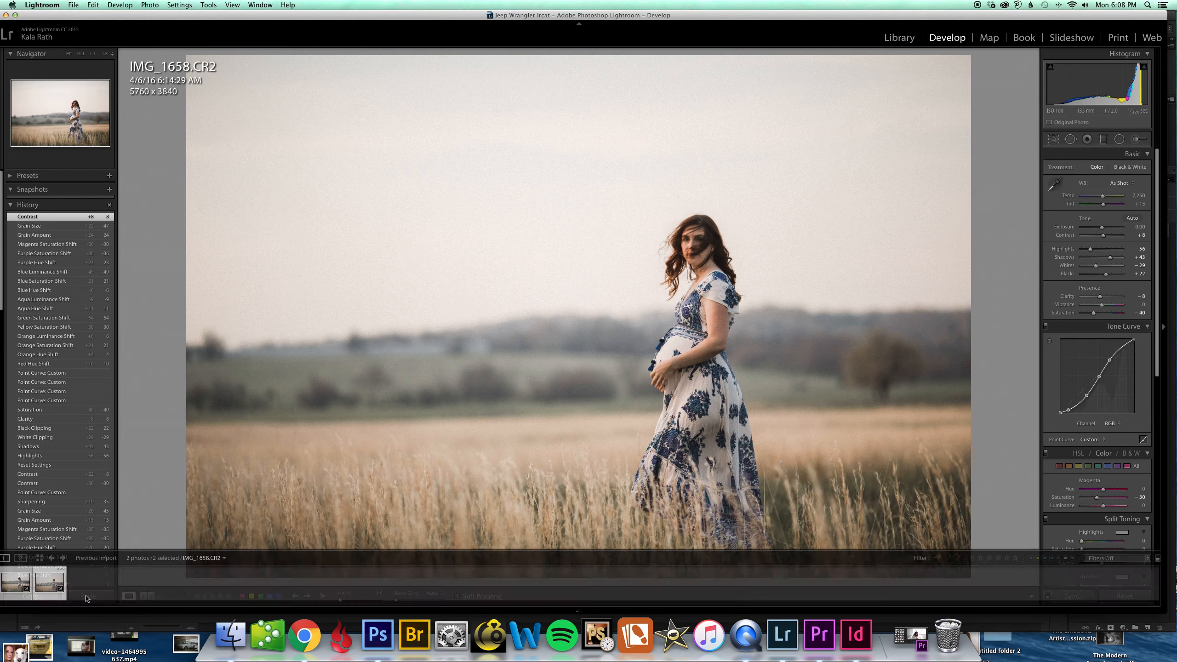
pyautogui.click(14, 586)
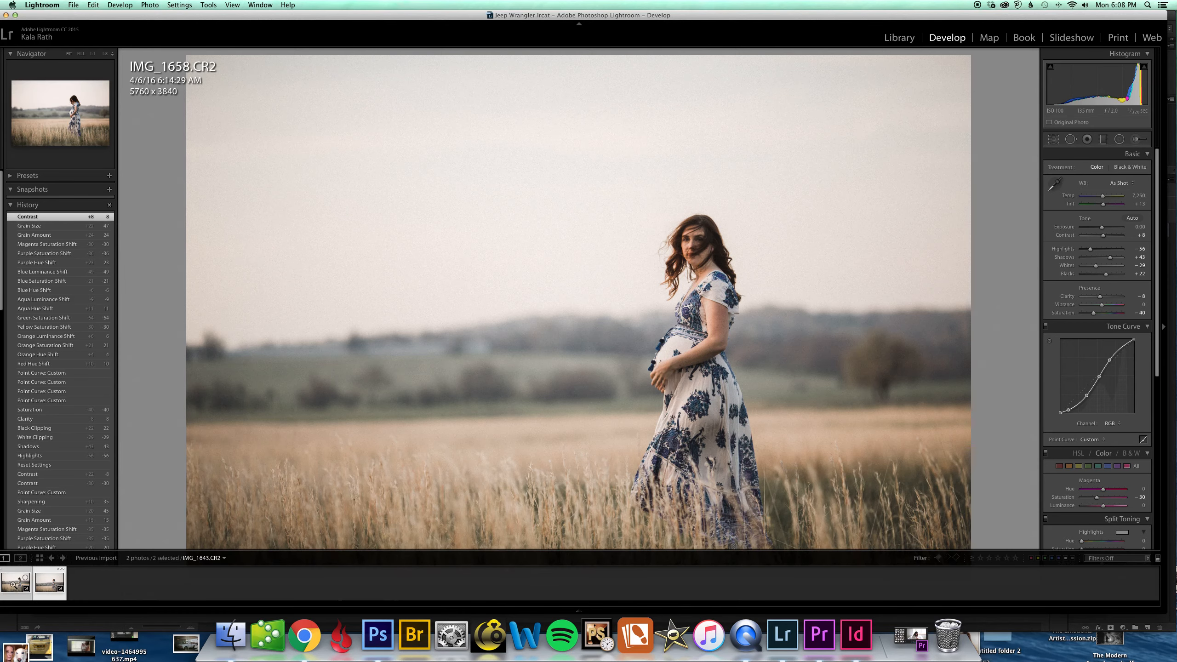
pyautogui.click(1068, 596)
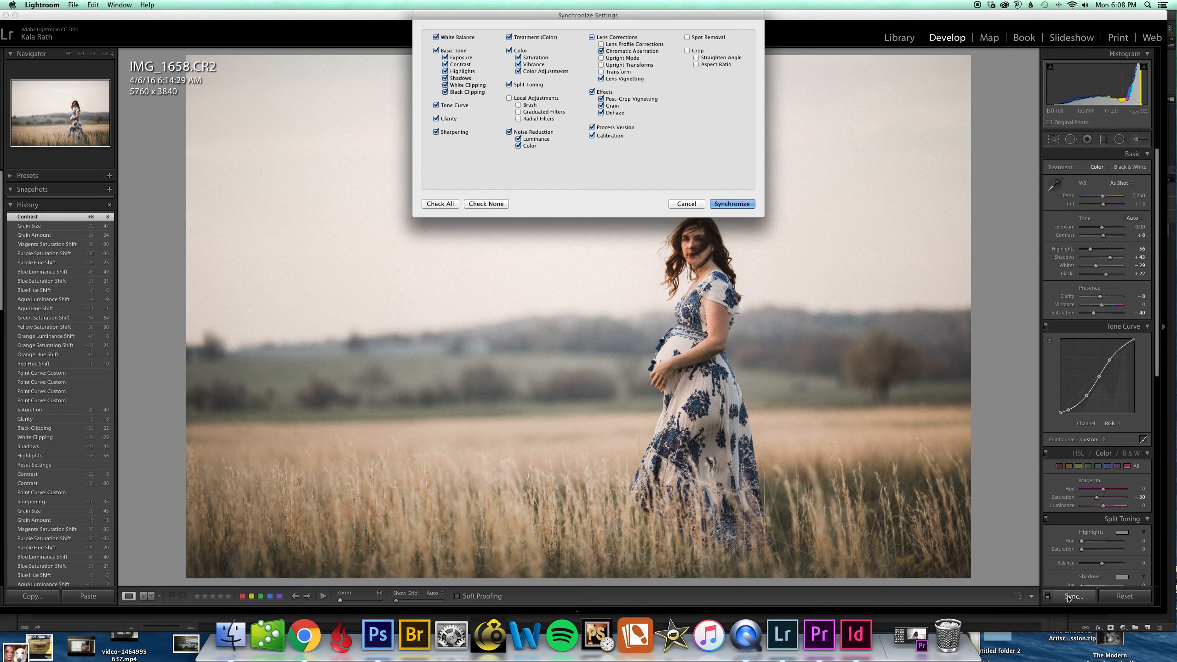
pyautogui.click(732, 204)
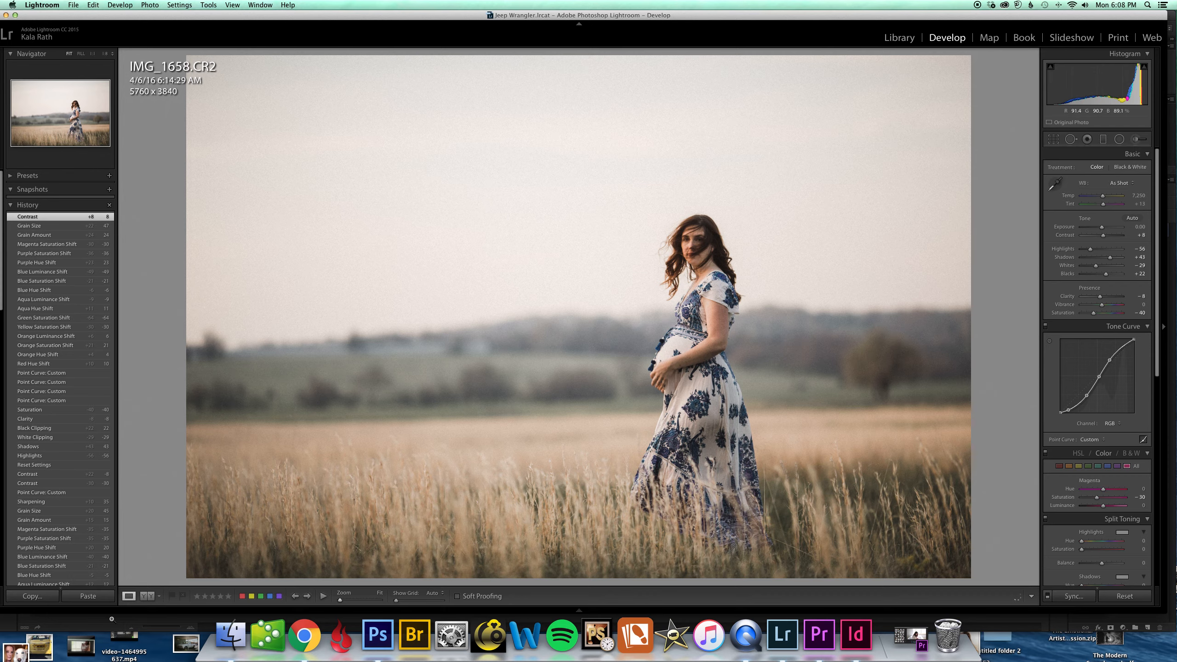
pyautogui.moveTo(55, 614)
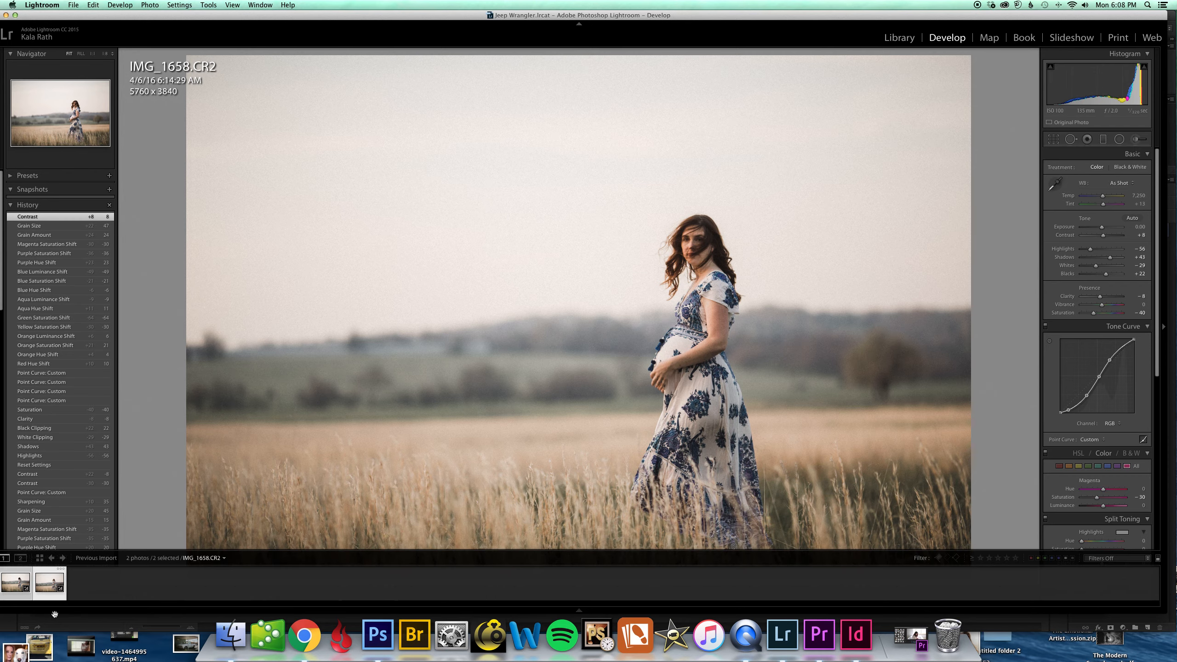
pyautogui.click(17, 588)
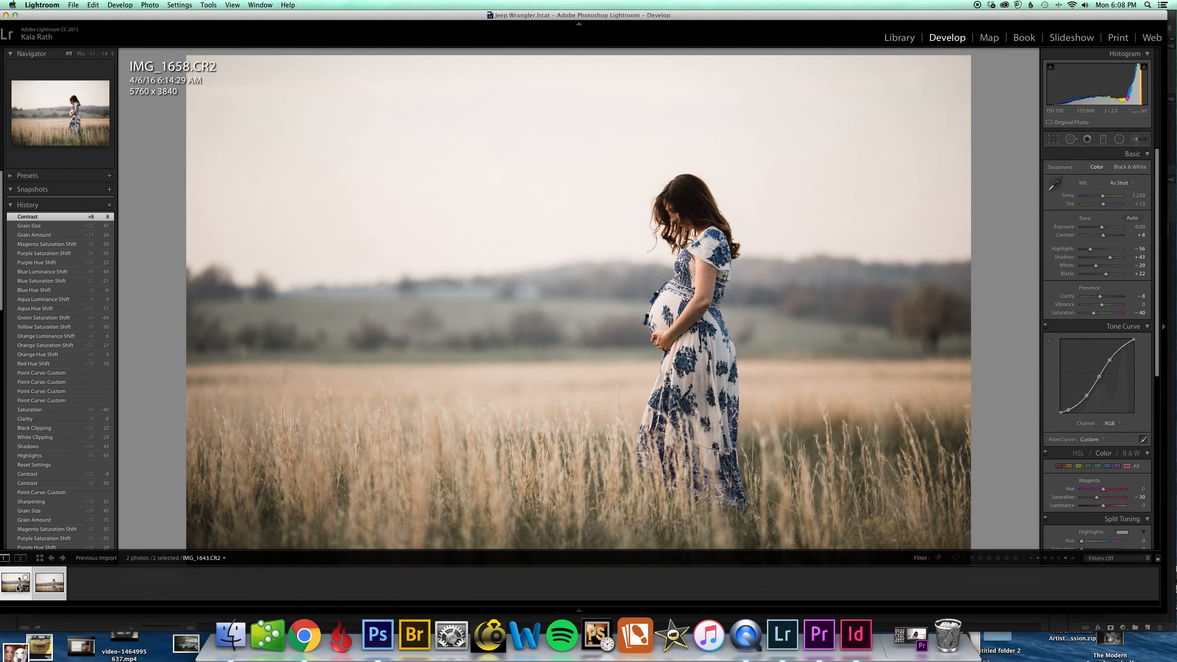